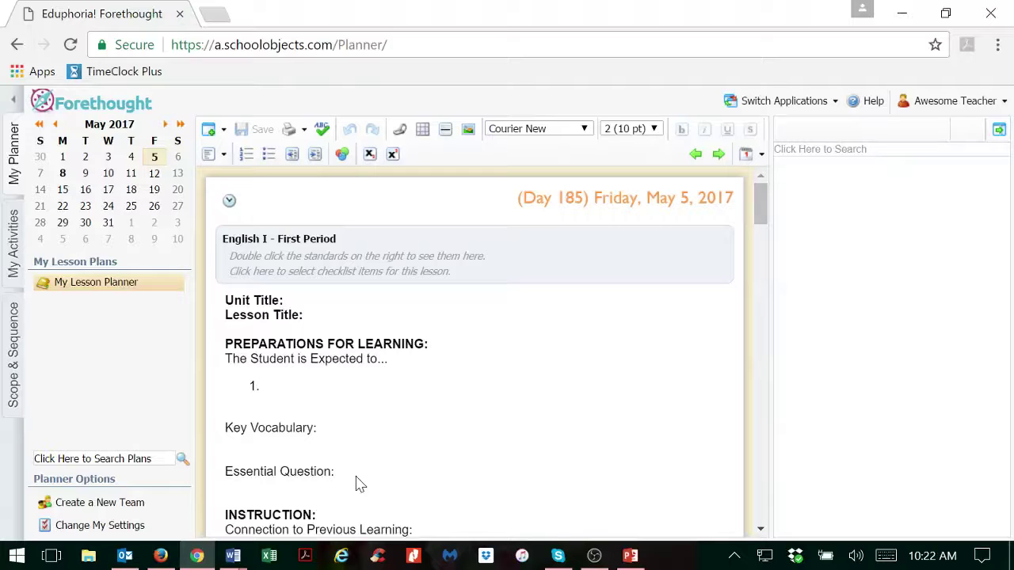
Open the teacher's main (non-alternate) schedule for editing from the planner settings, keep its title, and continue to its list of entries
left_click(111, 532)
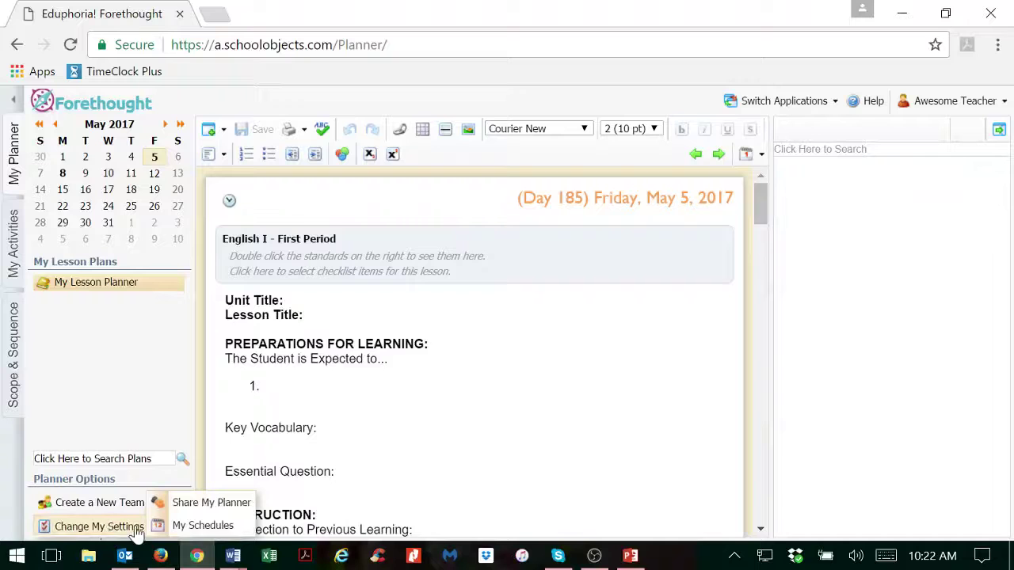
left_click(204, 532)
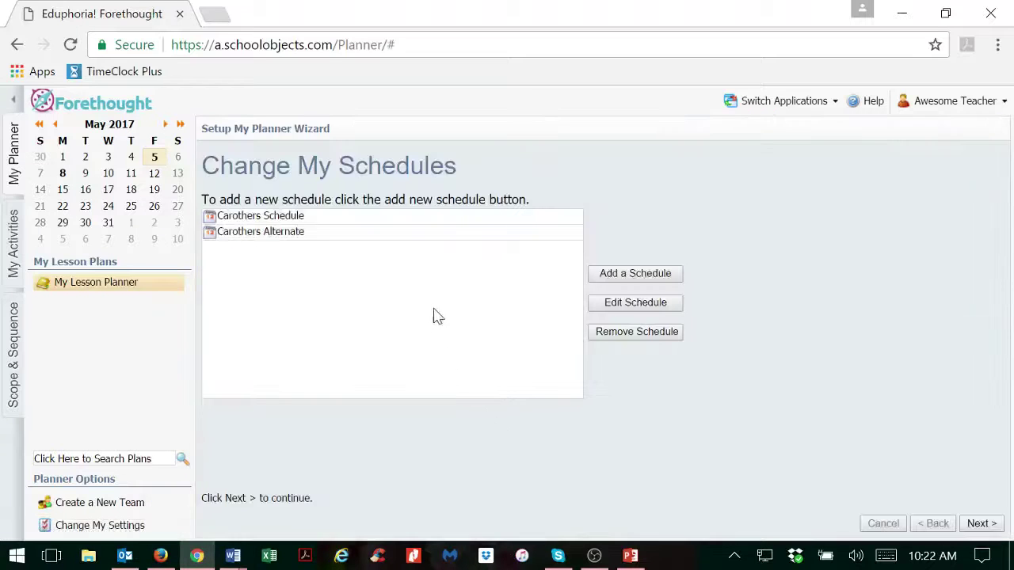
left_click(241, 217)
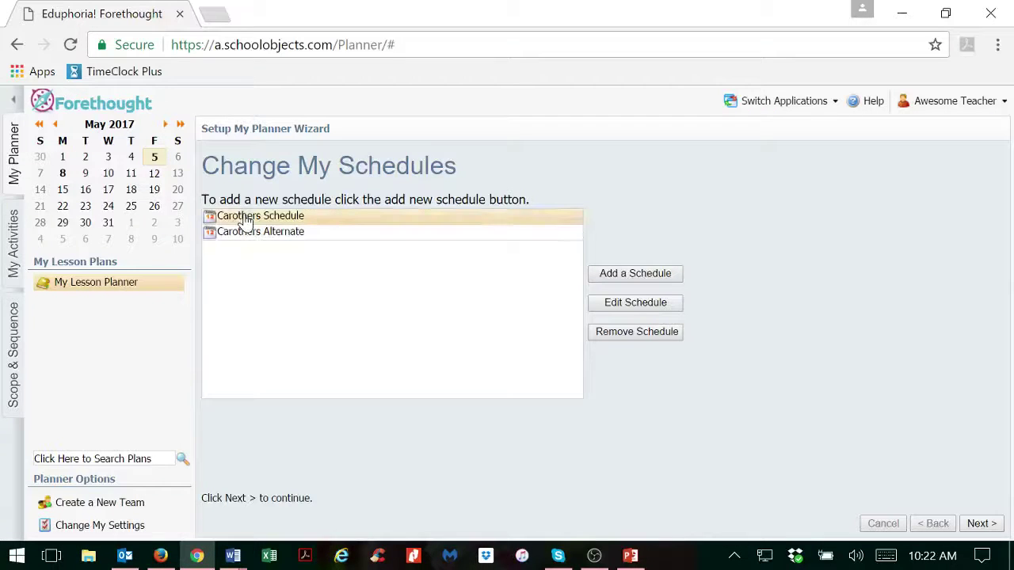
left_click(643, 308)
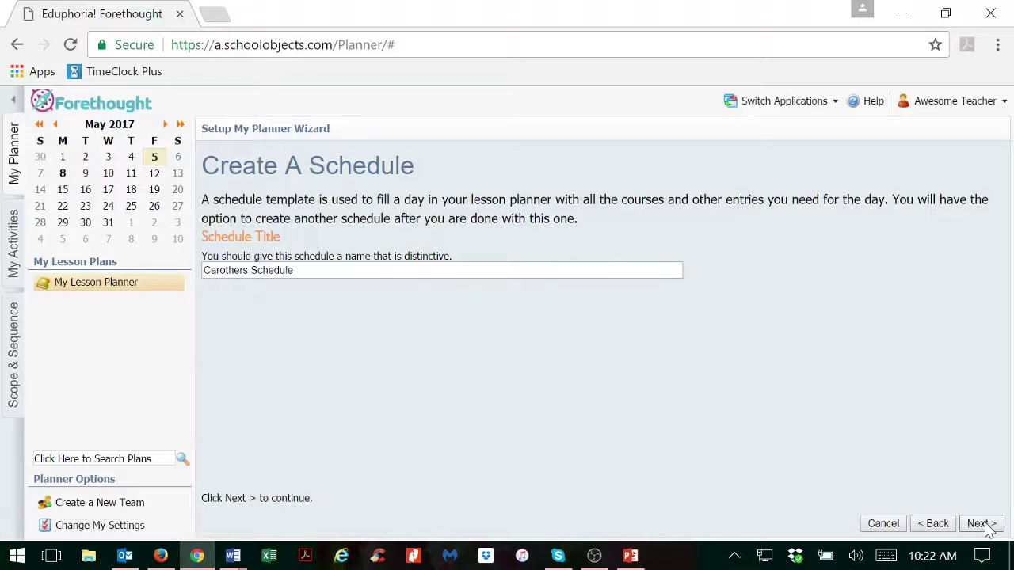
left_click(981, 524)
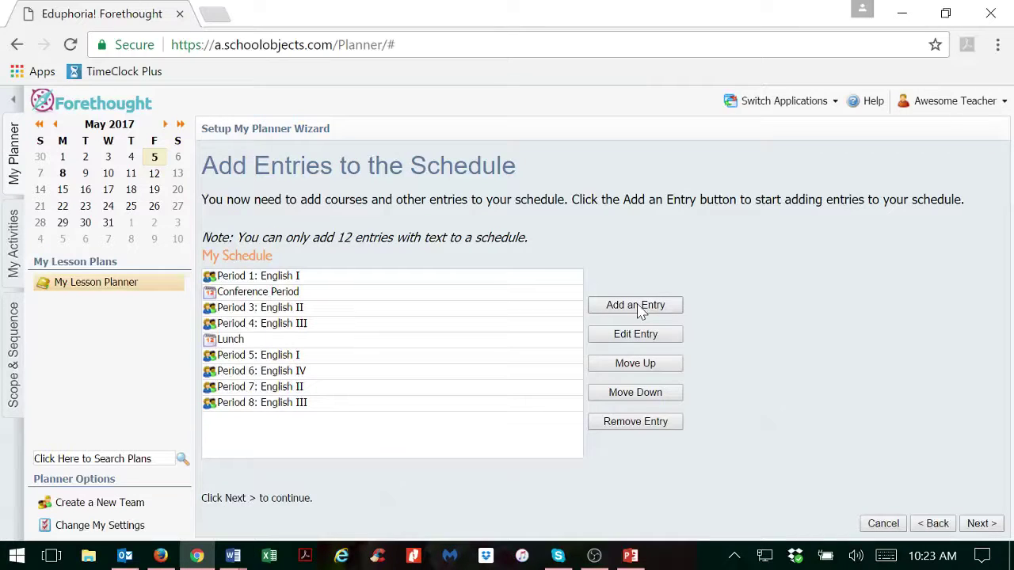
Add a mirrored course entry based on Period 1: English I and title it "Period 5: English I"
left_click(638, 307)
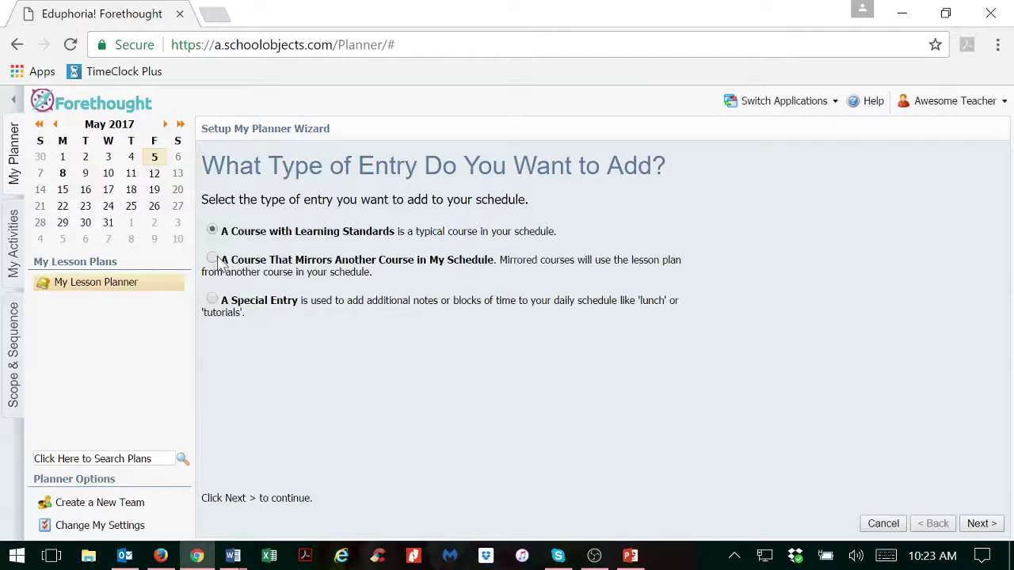
left_click(212, 259)
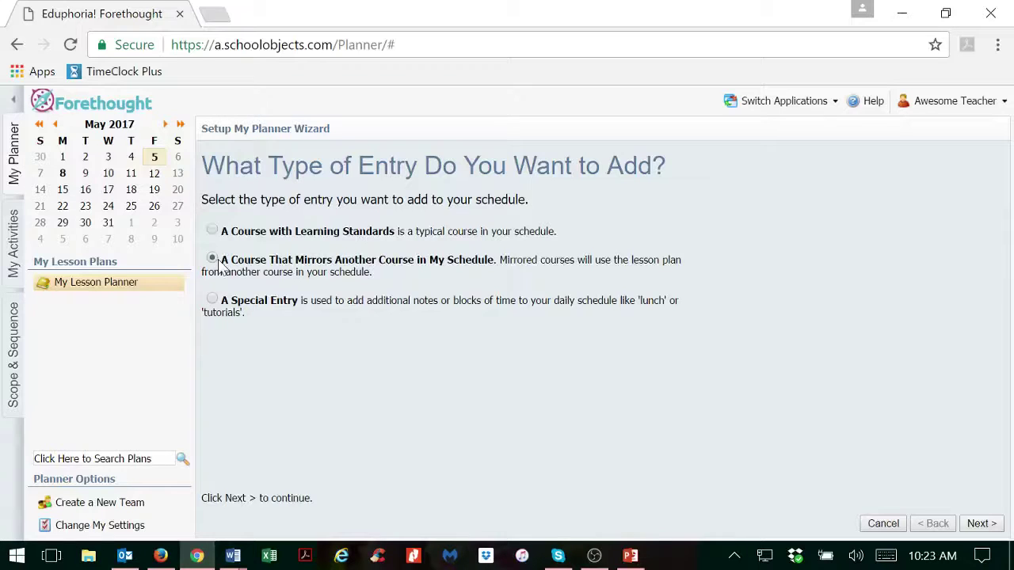
left_click(981, 523)
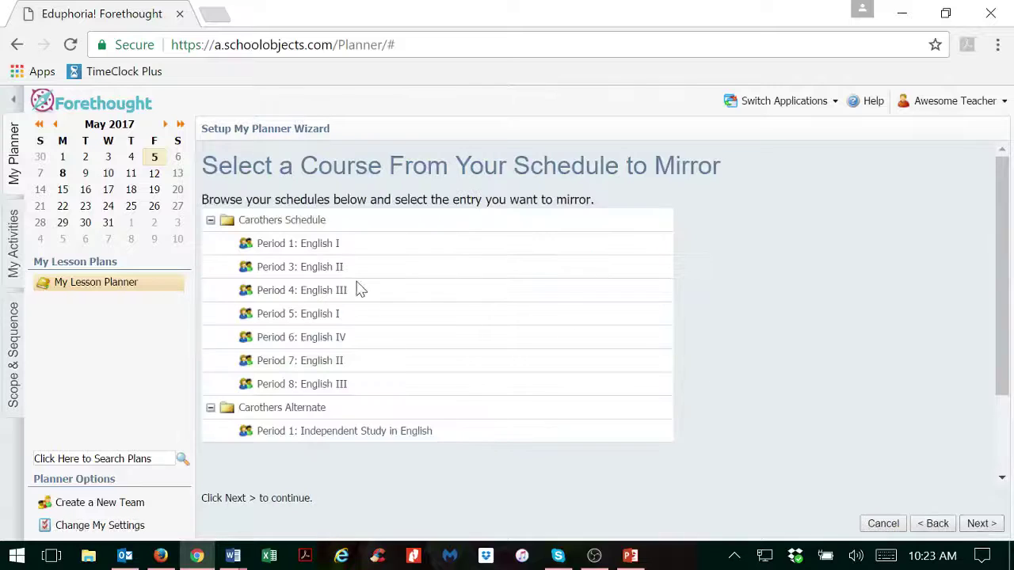
left_click(300, 251)
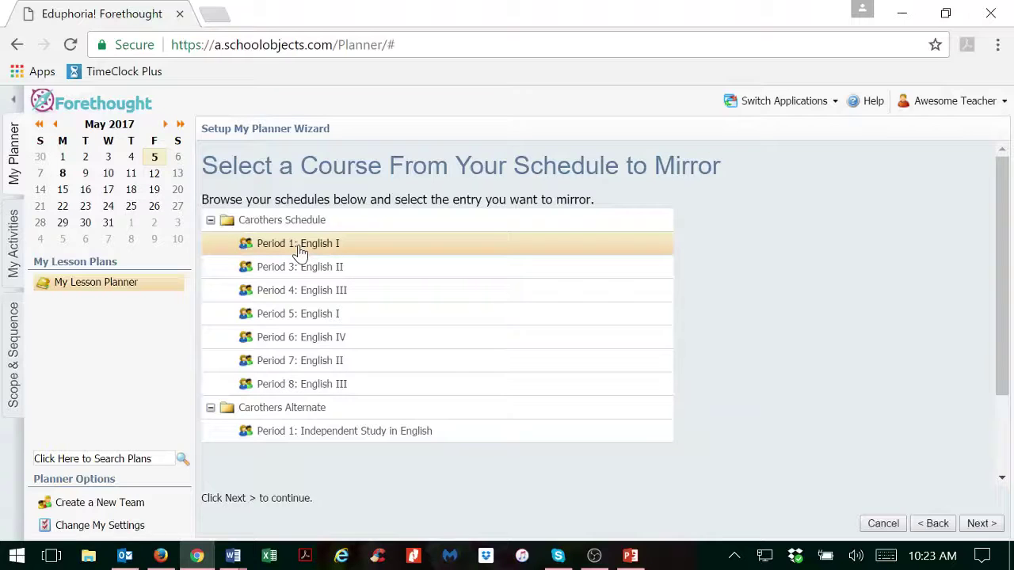
left_click(980, 524)
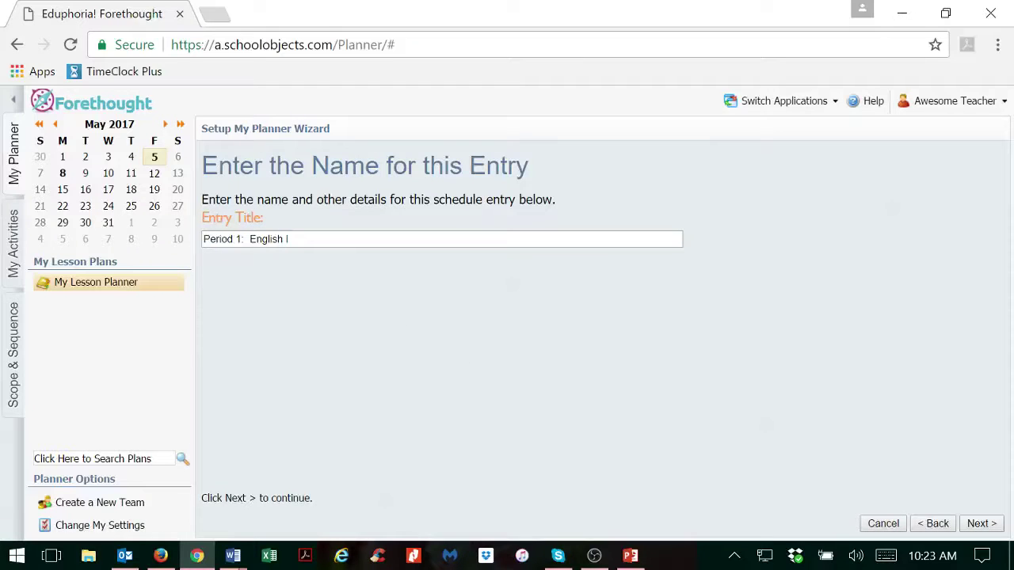
double_click(239, 239)
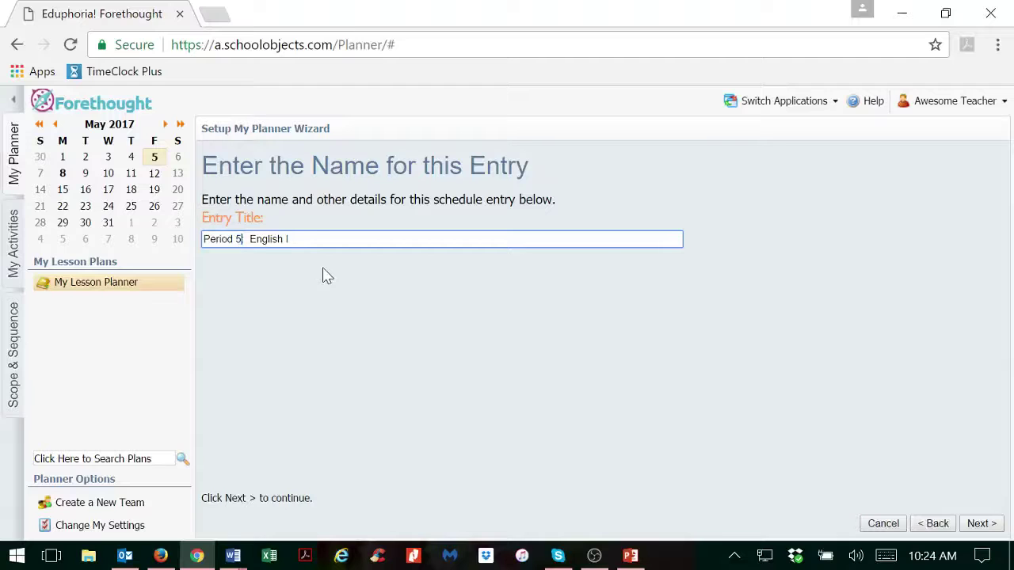
left_click(981, 525)
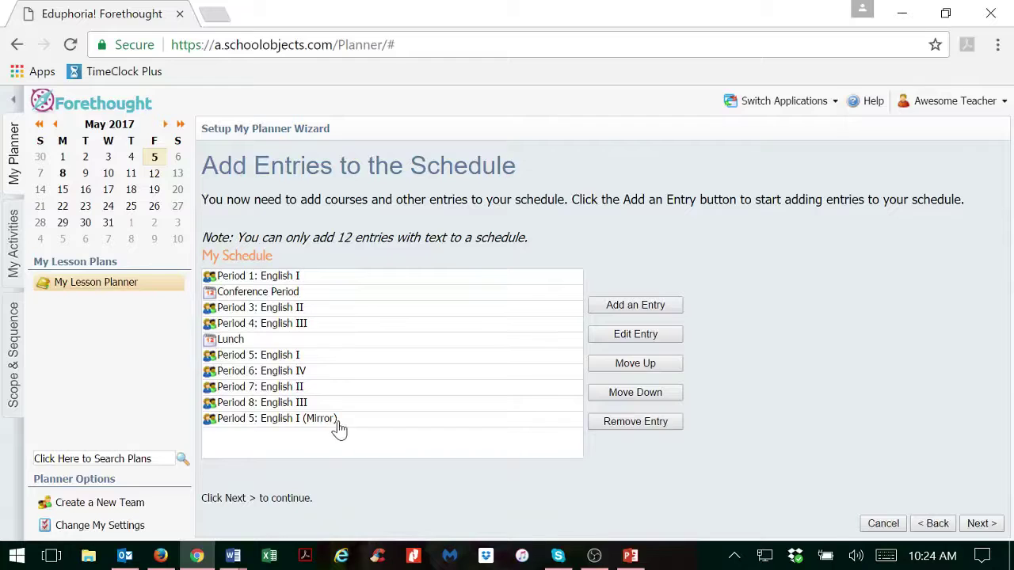
Remove the original Period 5: English I entry and move its mirrored version up to directly below Lunch
left_click(299, 279)
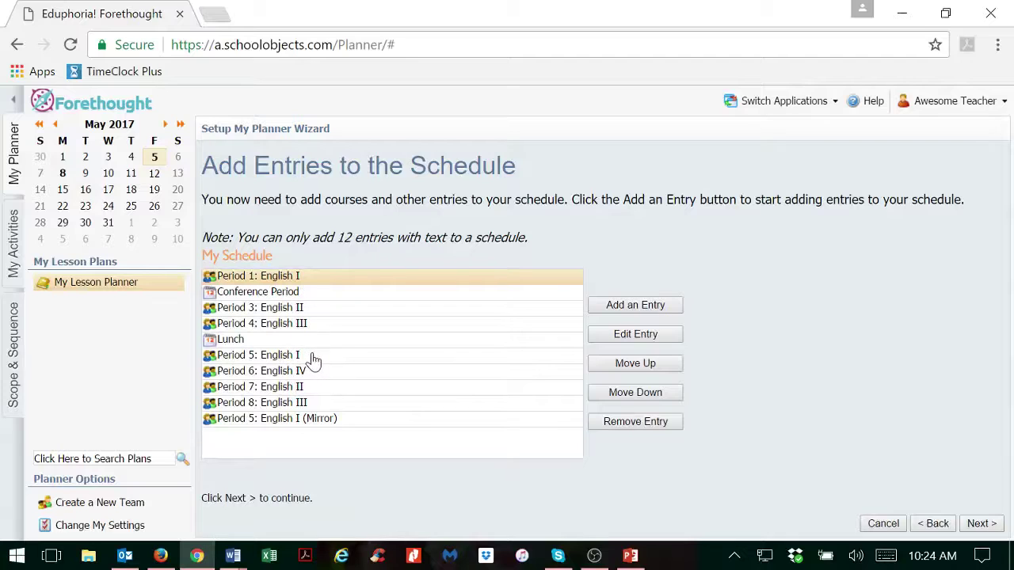
left_click(274, 356)
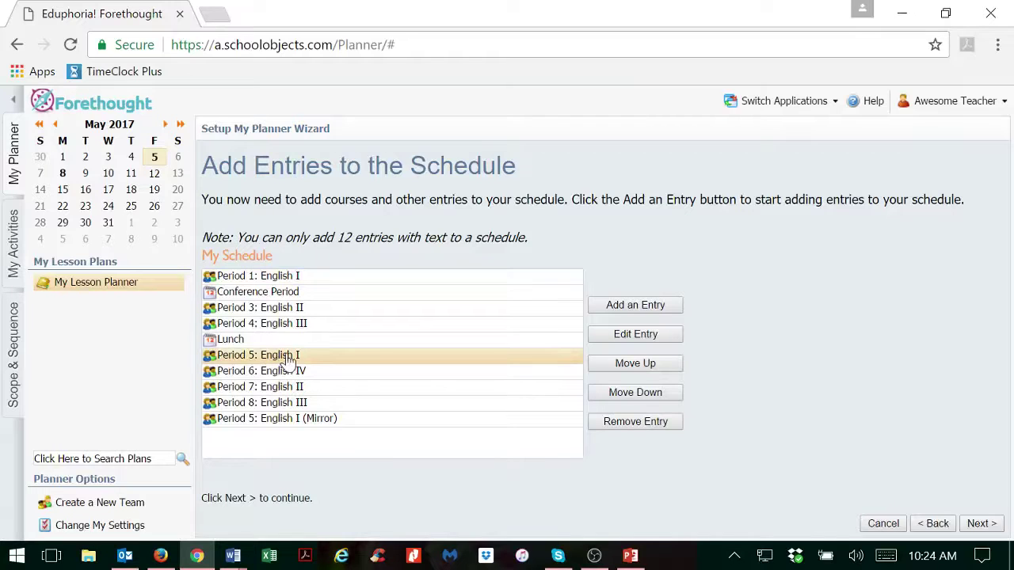
left_click(639, 426)
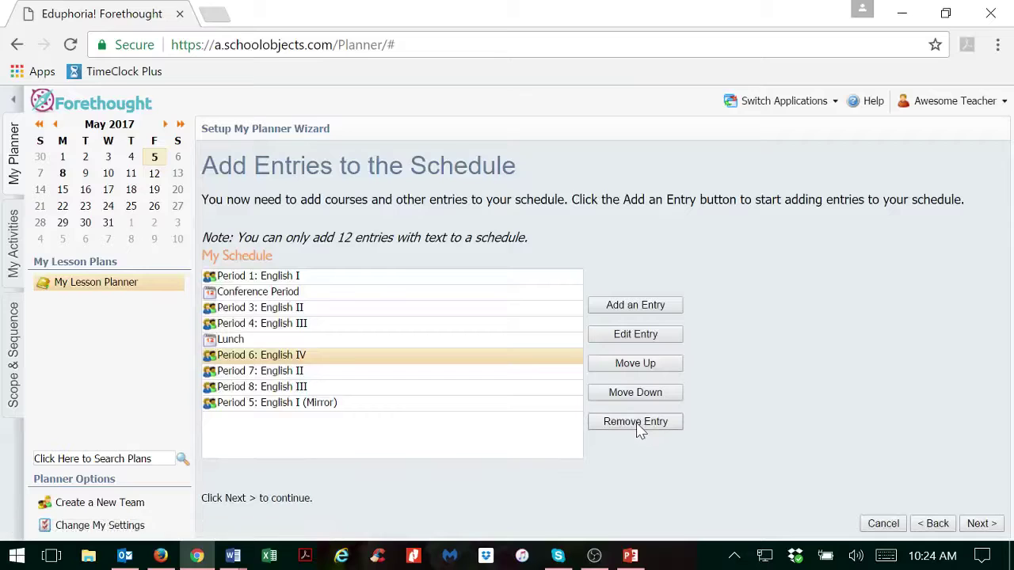
left_click(295, 406)
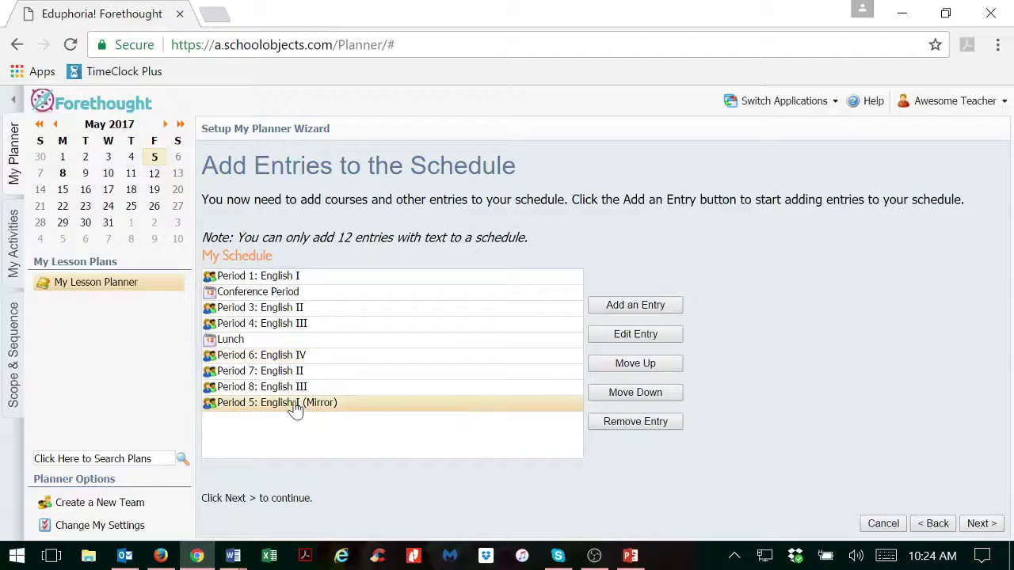
left_click(642, 369)
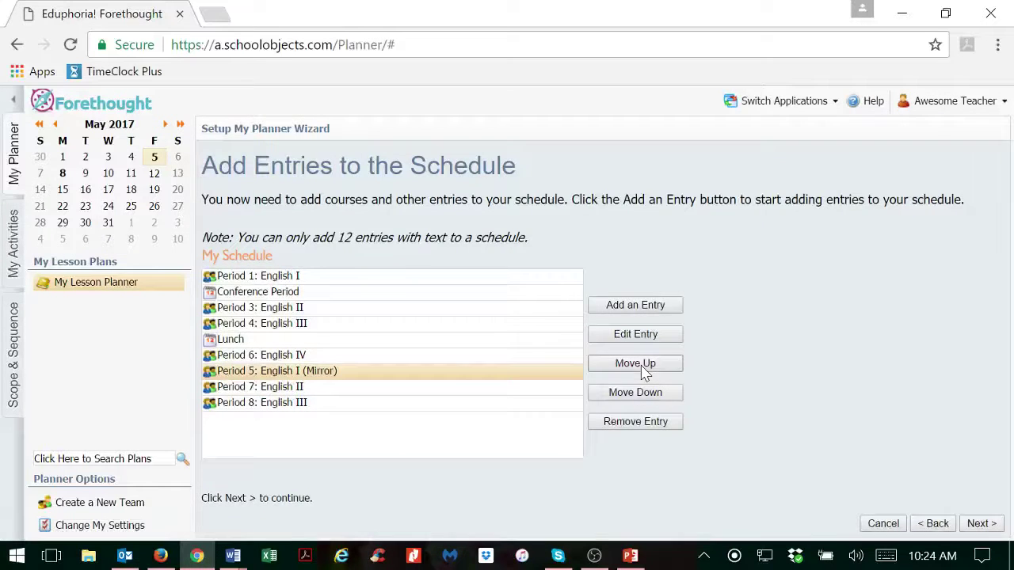
left_click(642, 371)
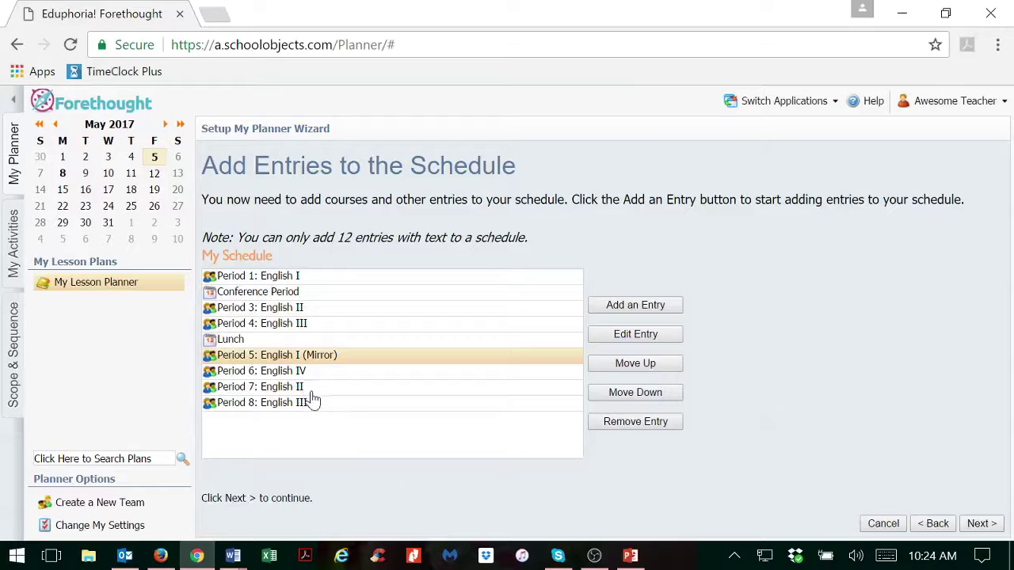
Add a mirrored course entry based on Period 3: English II and title it "Period 7: English II"
left_click(640, 310)
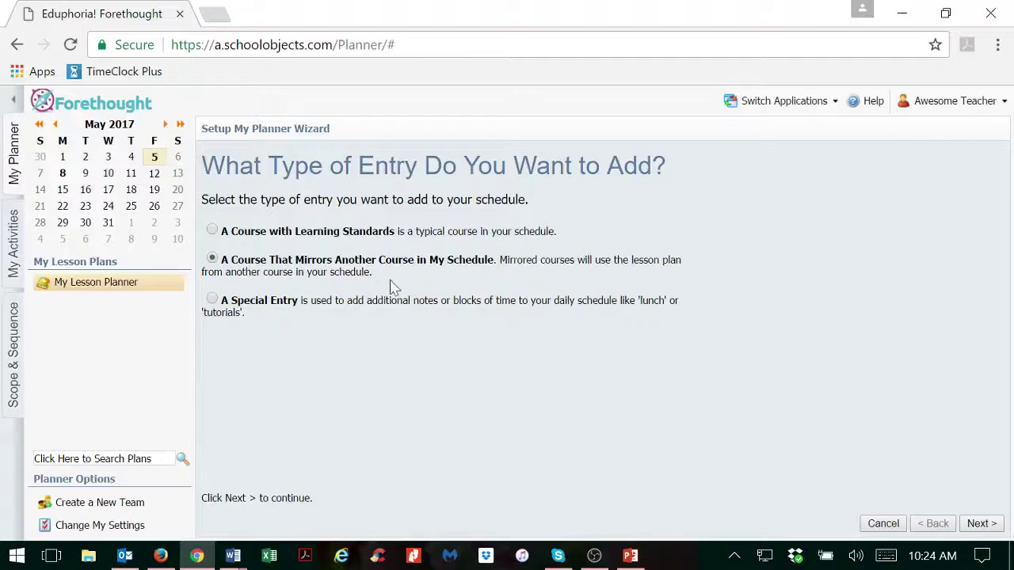
left_click(981, 524)
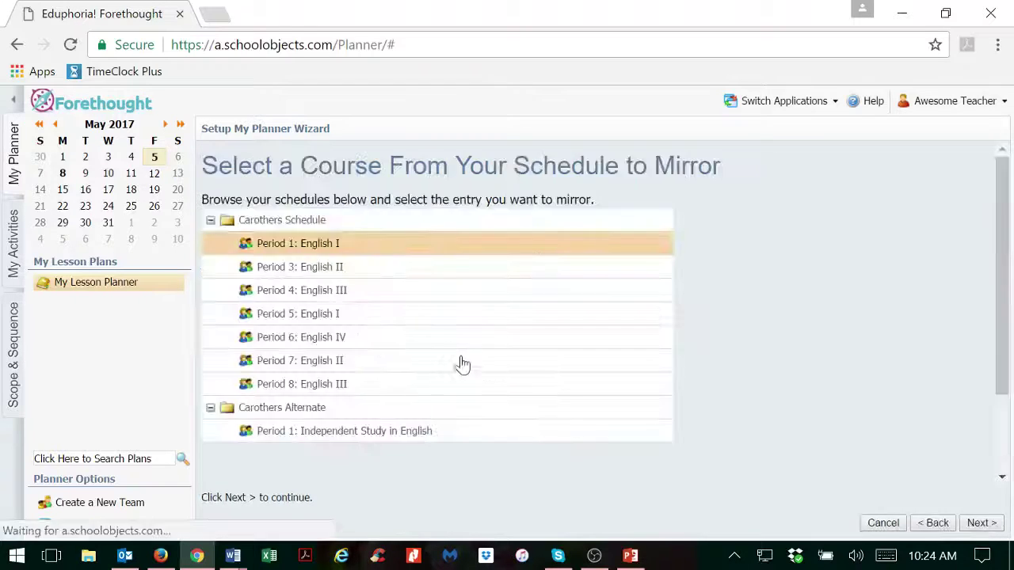
left_click(324, 270)
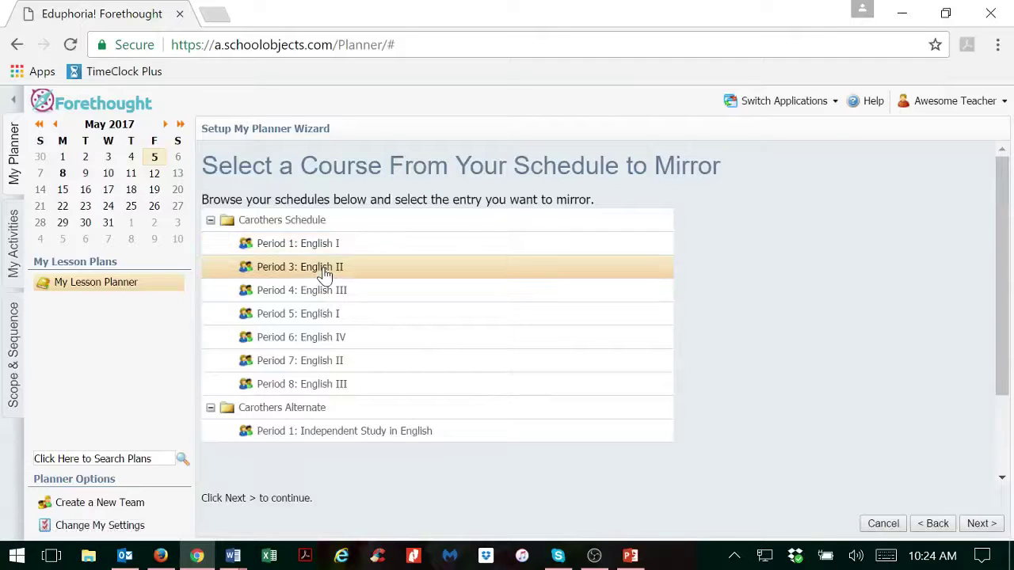
left_click(989, 529)
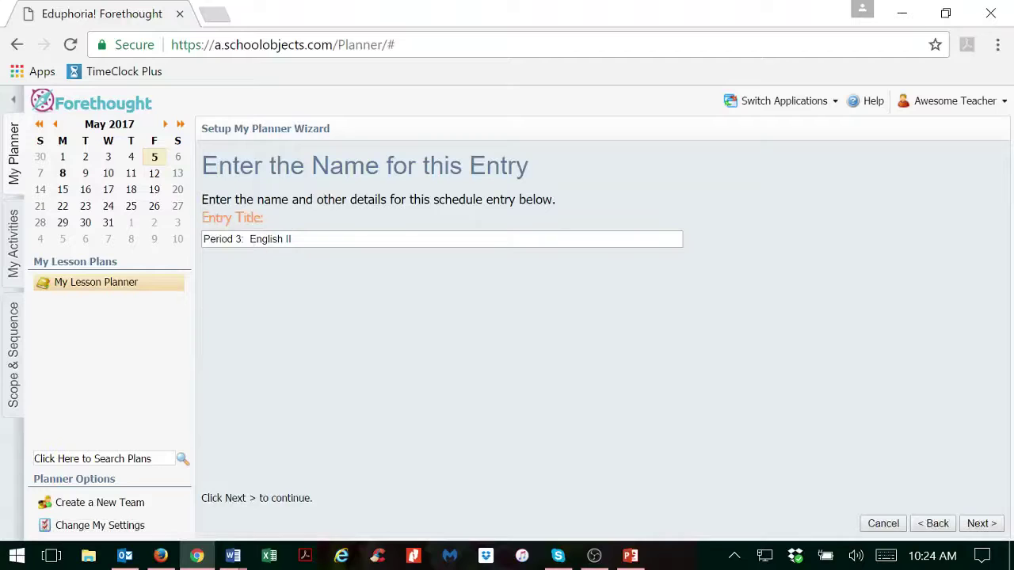
left_click(243, 240)
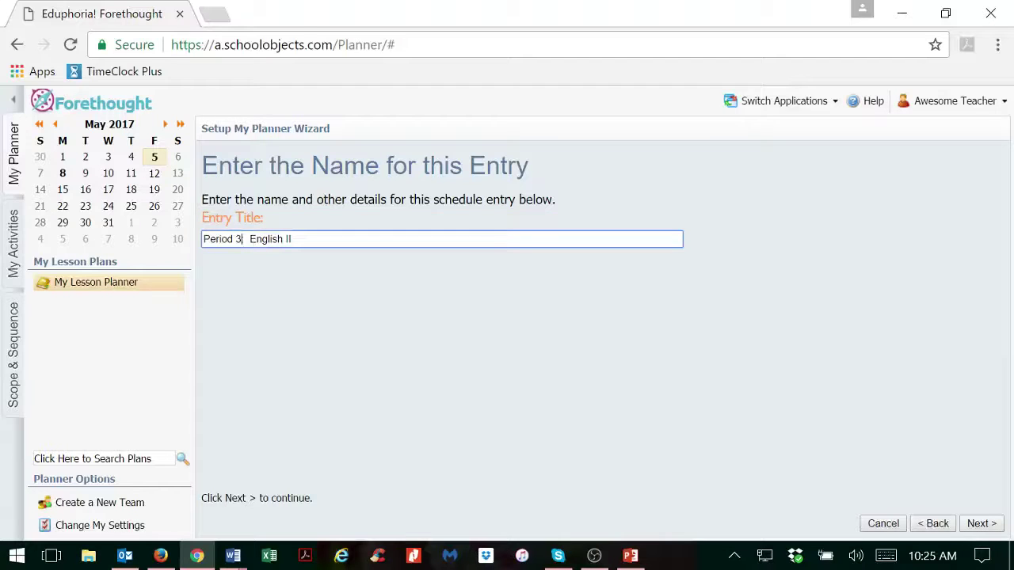
key("BackSpace")
type("7")
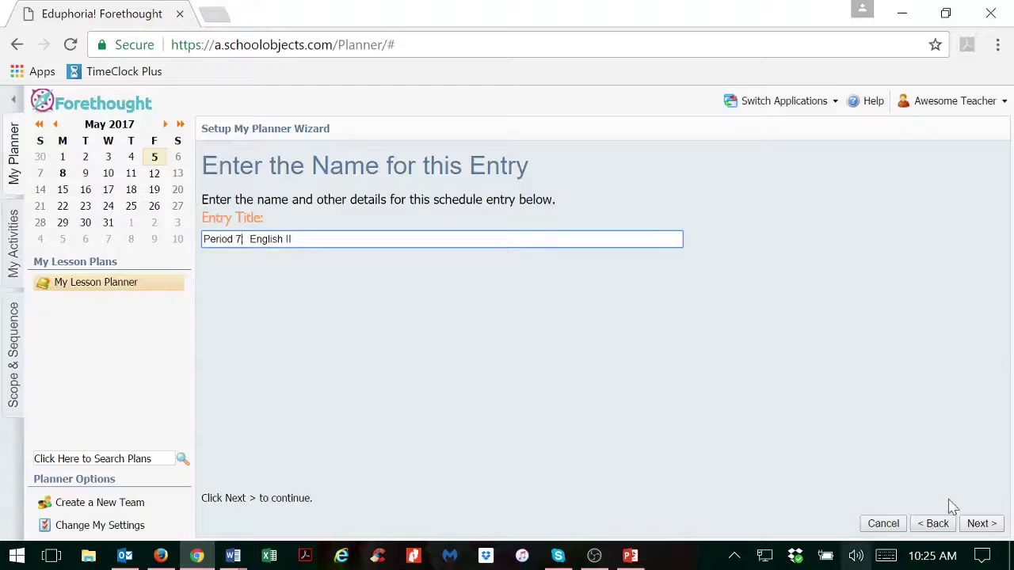
left_click(983, 526)
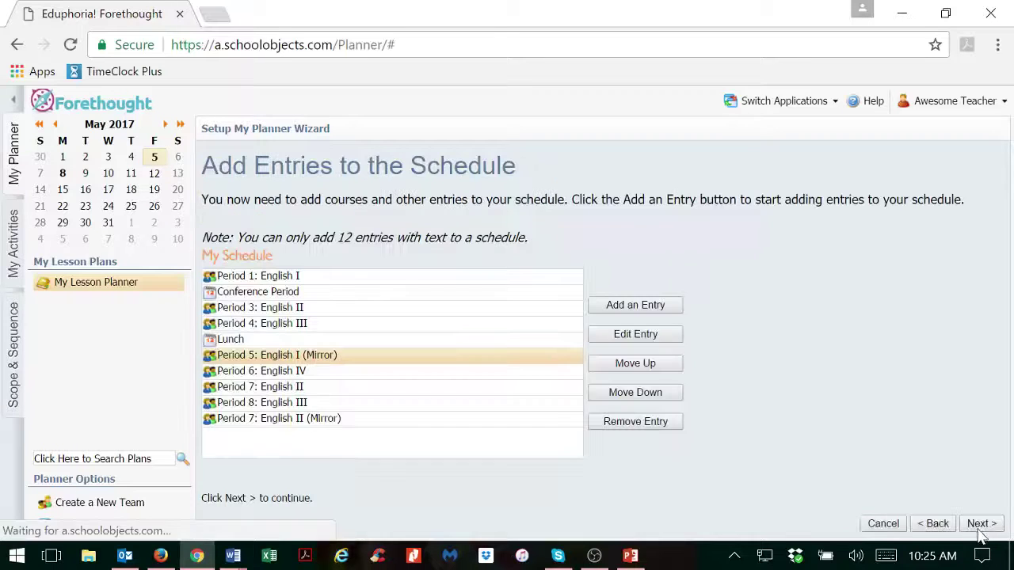
Remove the original Period 7: English II entry and move its mirrored version up above Period 8: English III
left_click(269, 388)
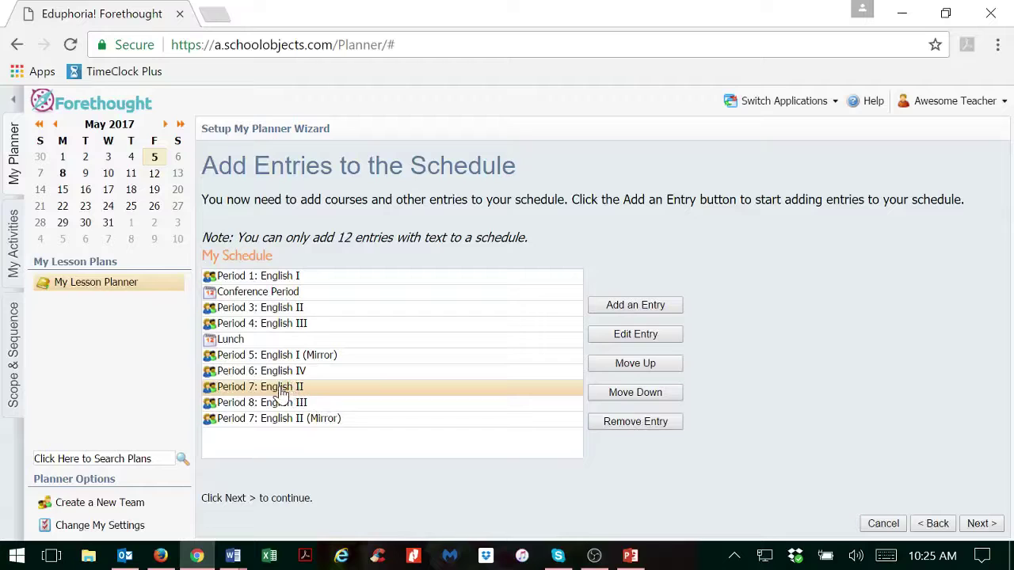
left_click(646, 427)
left_click(326, 404)
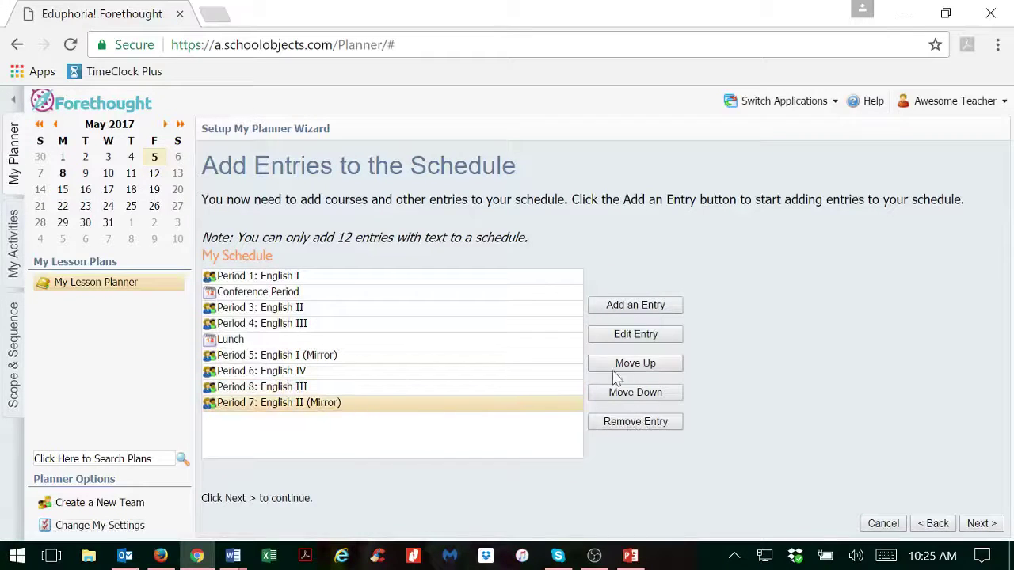
left_click(645, 369)
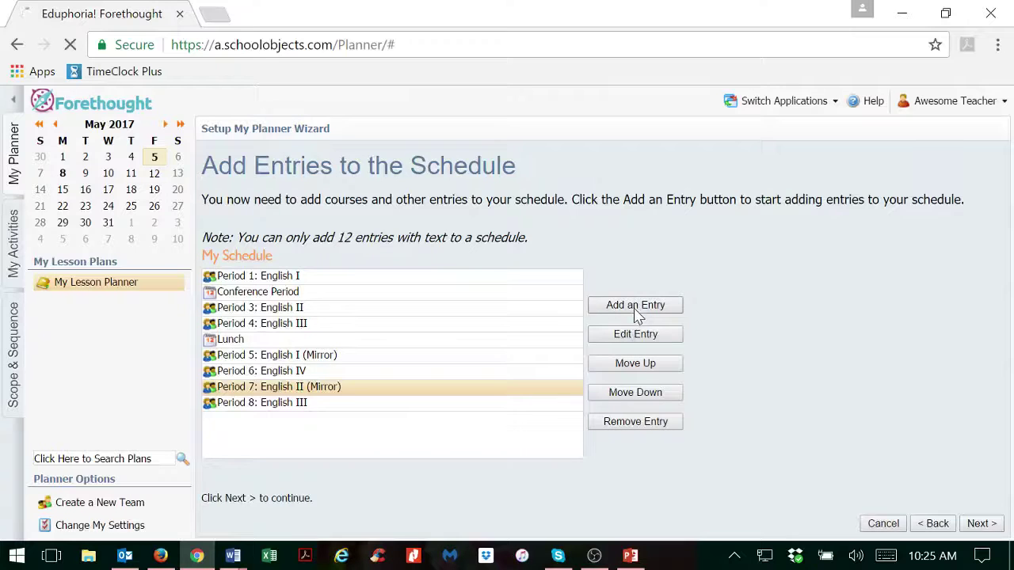
Add a mirrored course entry based on Period 4: English III and title it "Period 8: English III"
left_click(980, 524)
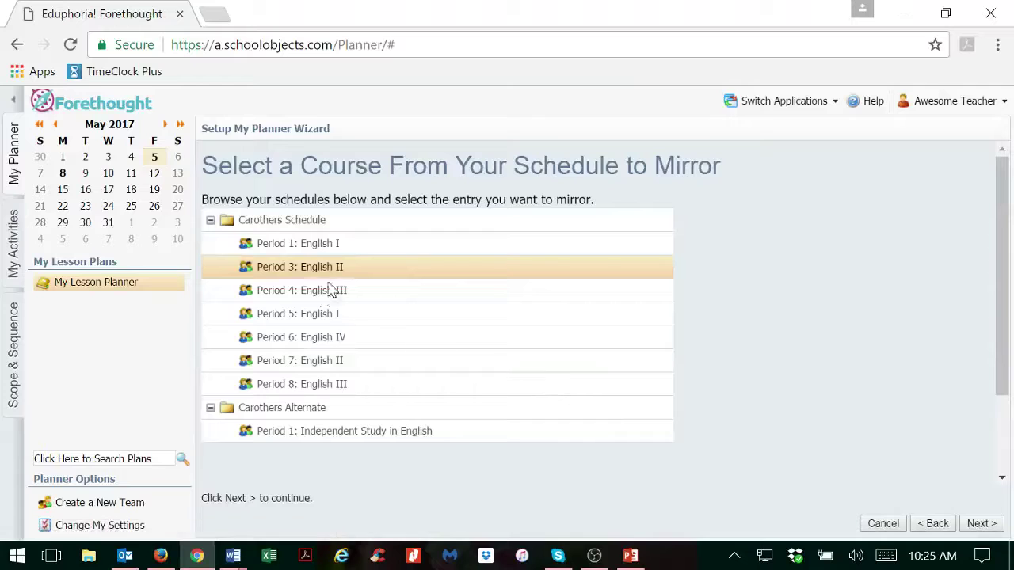
left_click(324, 291)
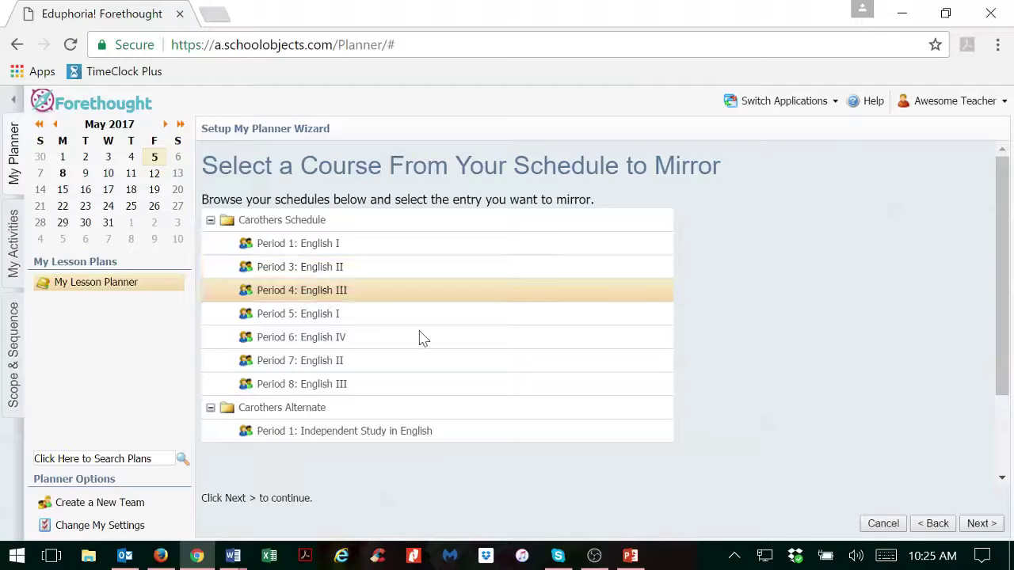
left_click(989, 528)
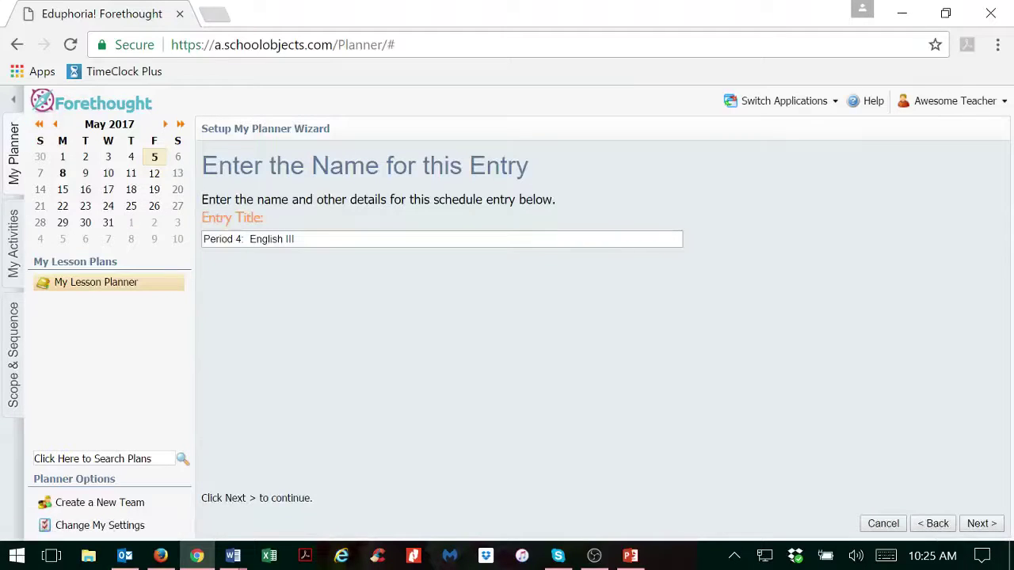
left_click(241, 238)
key("BackSpace")
key("BackSpace")
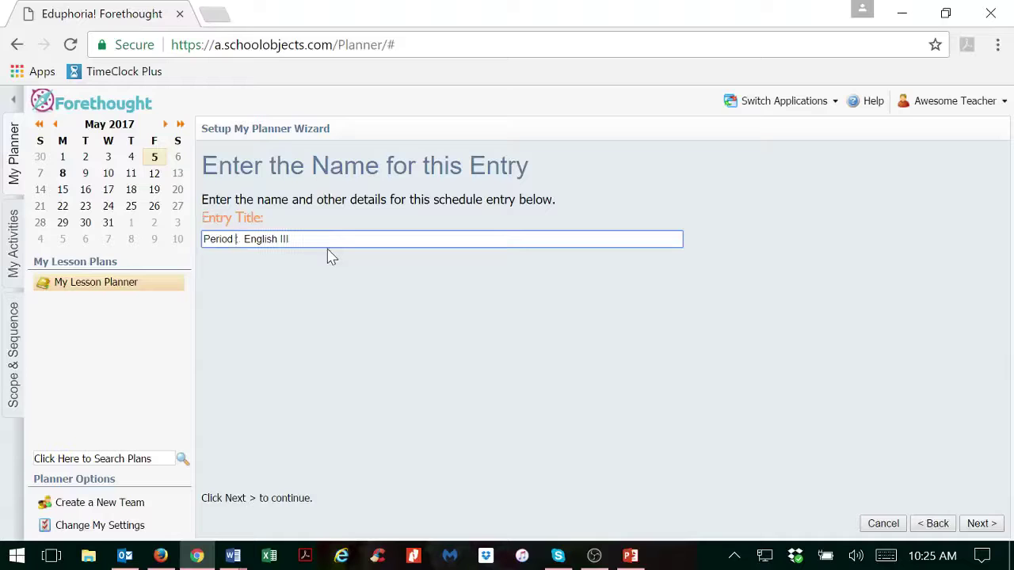
type("8:")
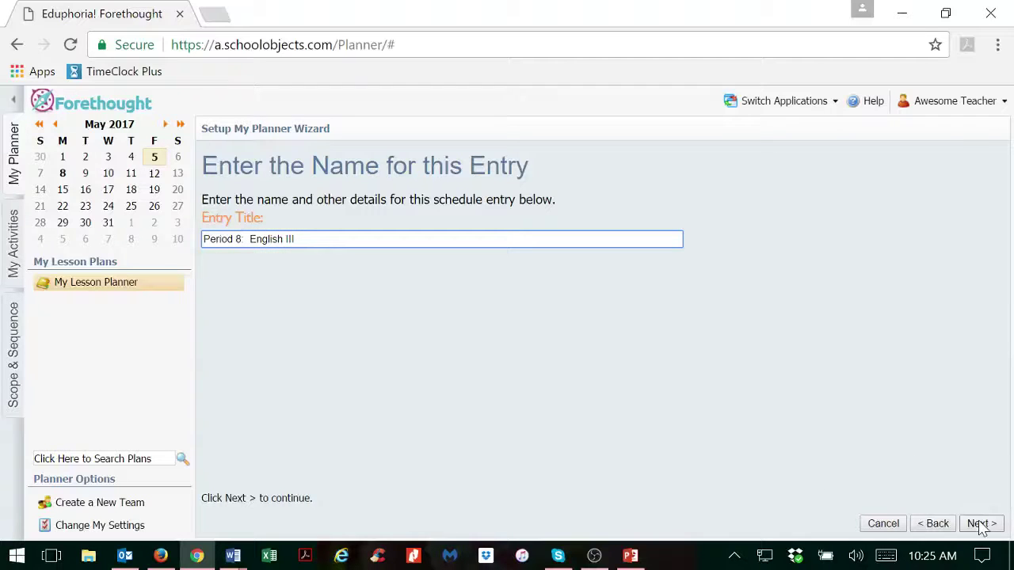
left_click(980, 524)
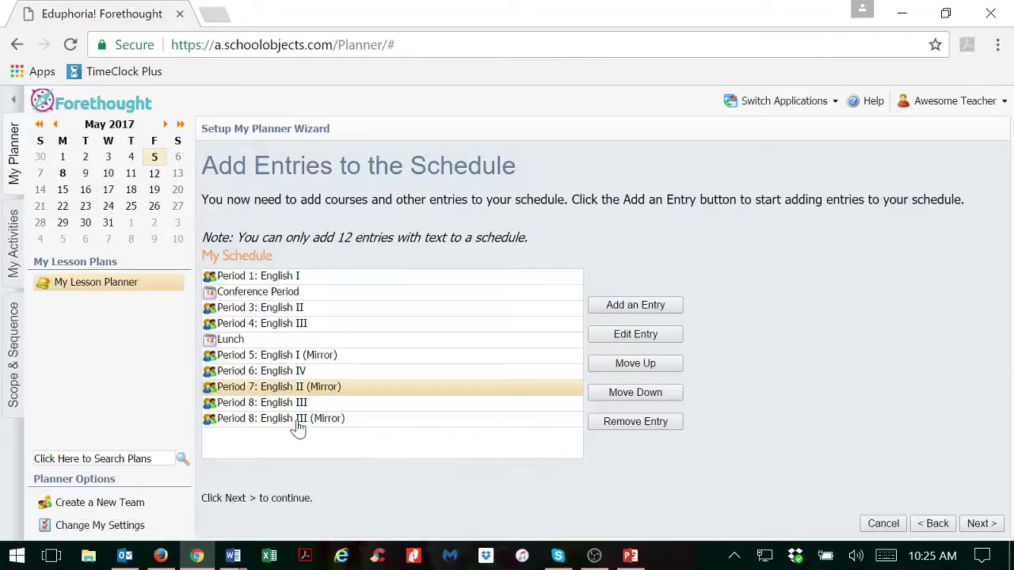
Remove the original, non-mirrored Period 8: English III entry from the schedule and finish the planner setup wizard to begin planning
left_click(275, 404)
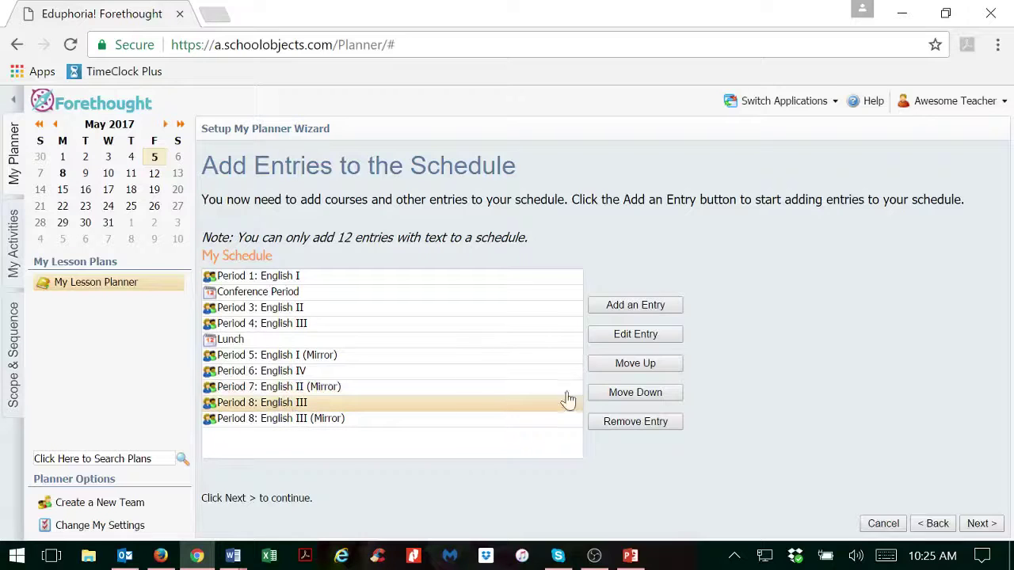
left_click(646, 426)
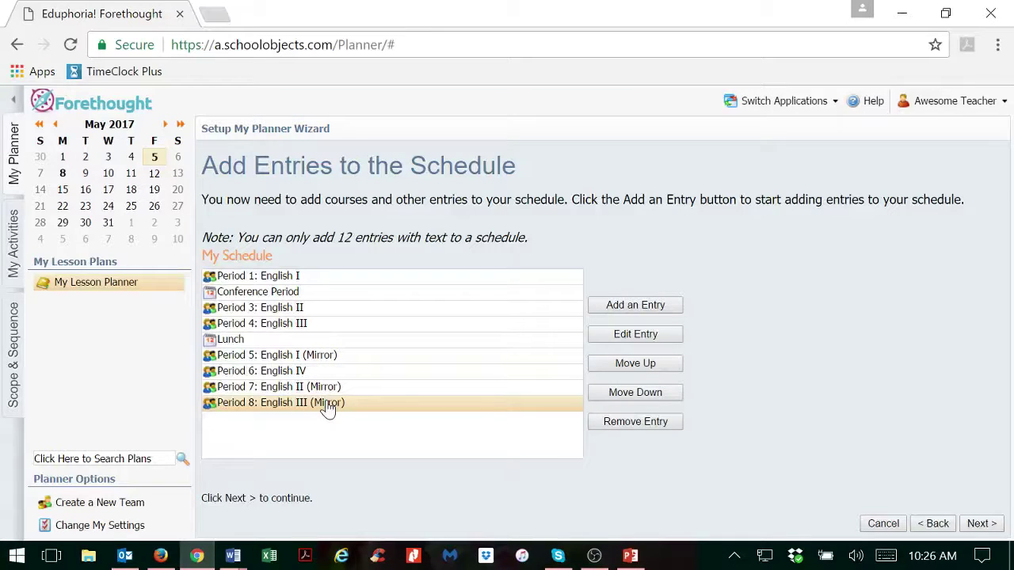
left_click(981, 524)
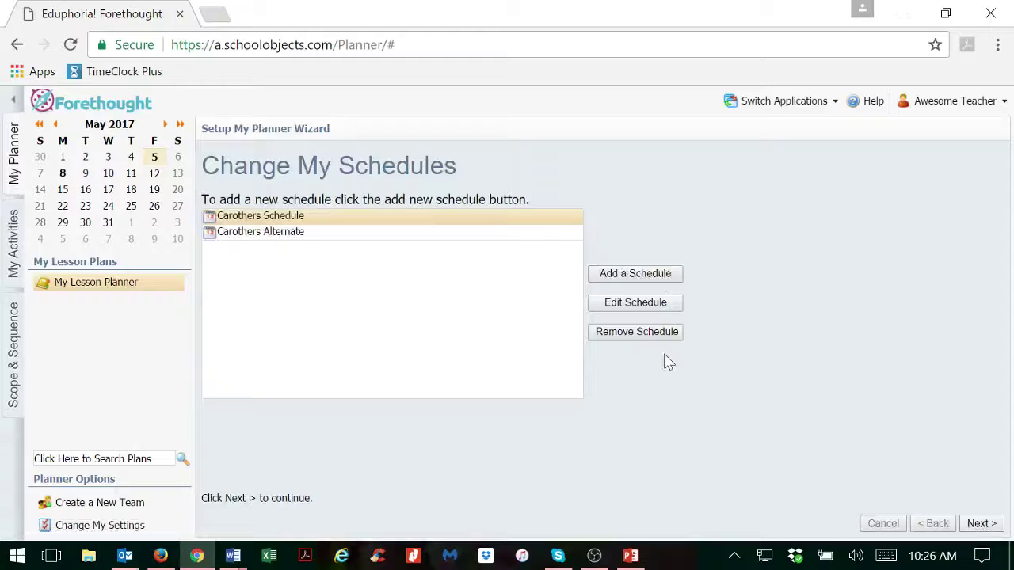
left_click(976, 524)
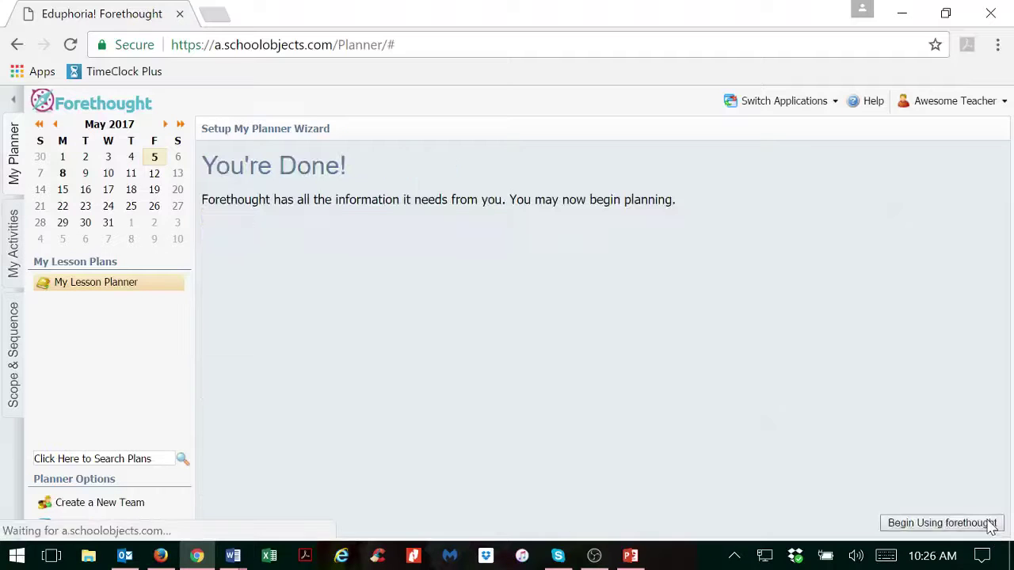
left_click(943, 524)
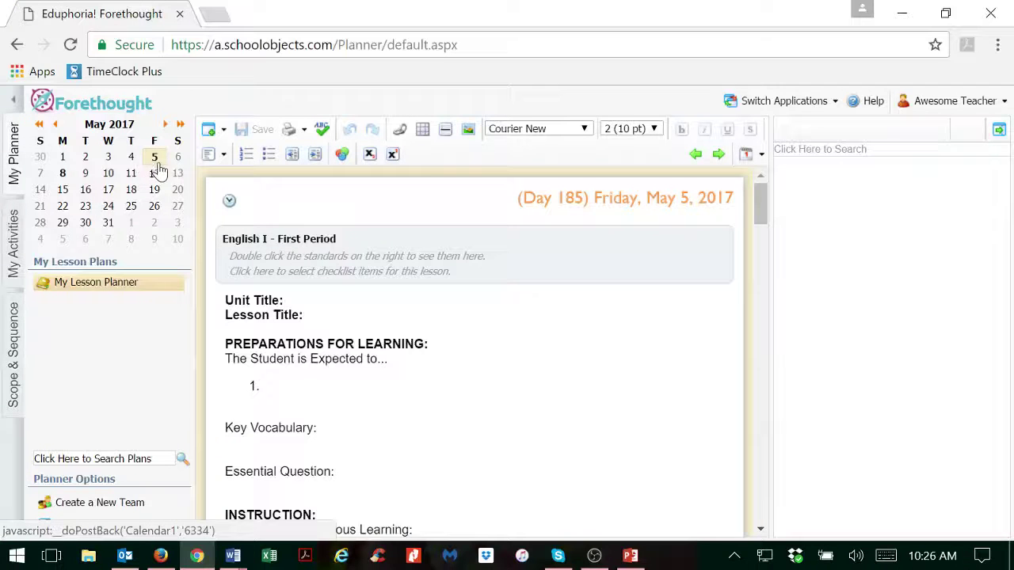
Open the lesson plan for Monday, May 8, 2017 and review the class periods from Period 1 down to Period 7: English II
left_click(64, 176)
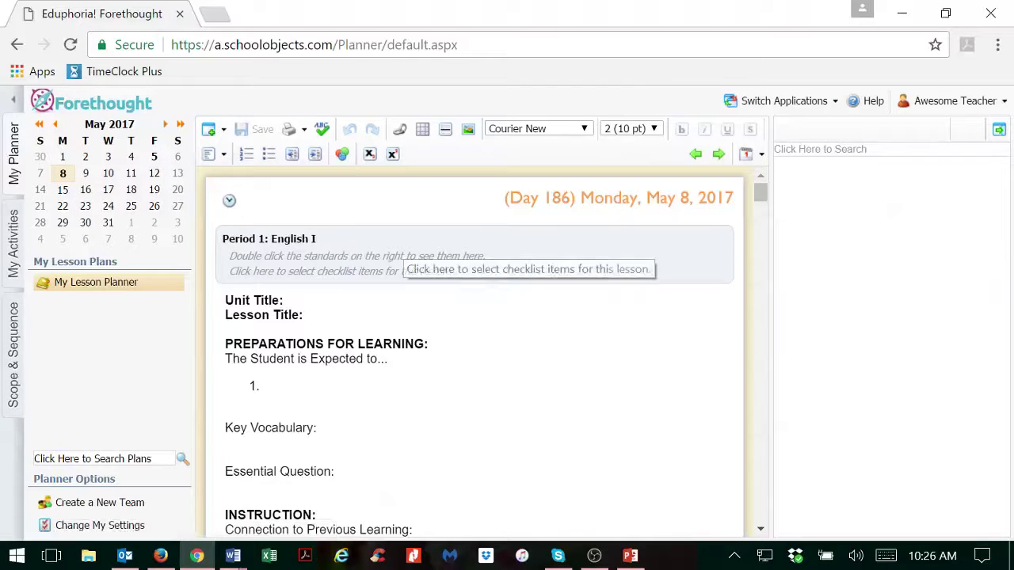
scroll(404, 277, "down", 7)
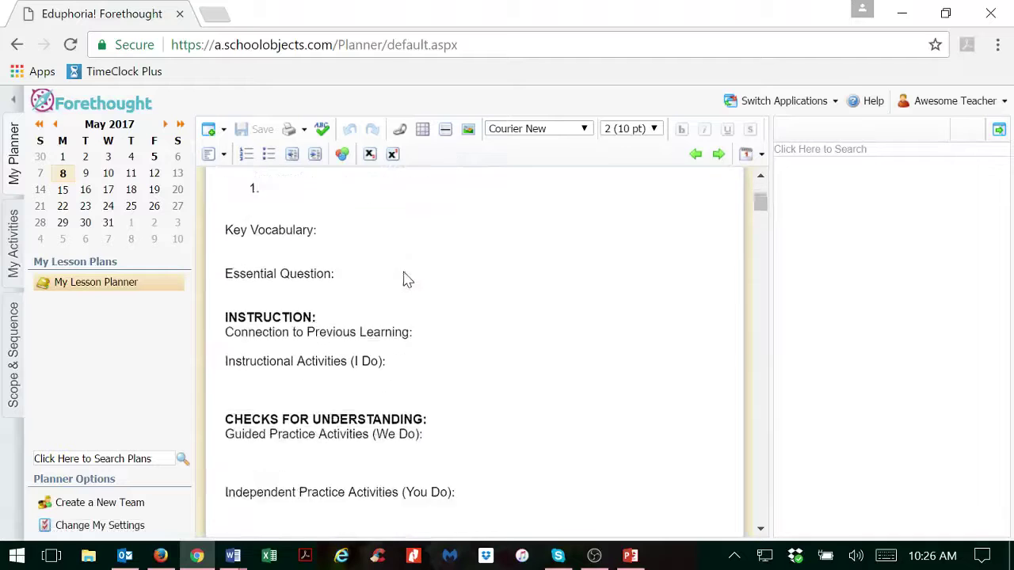
scroll(404, 279, "down", 5)
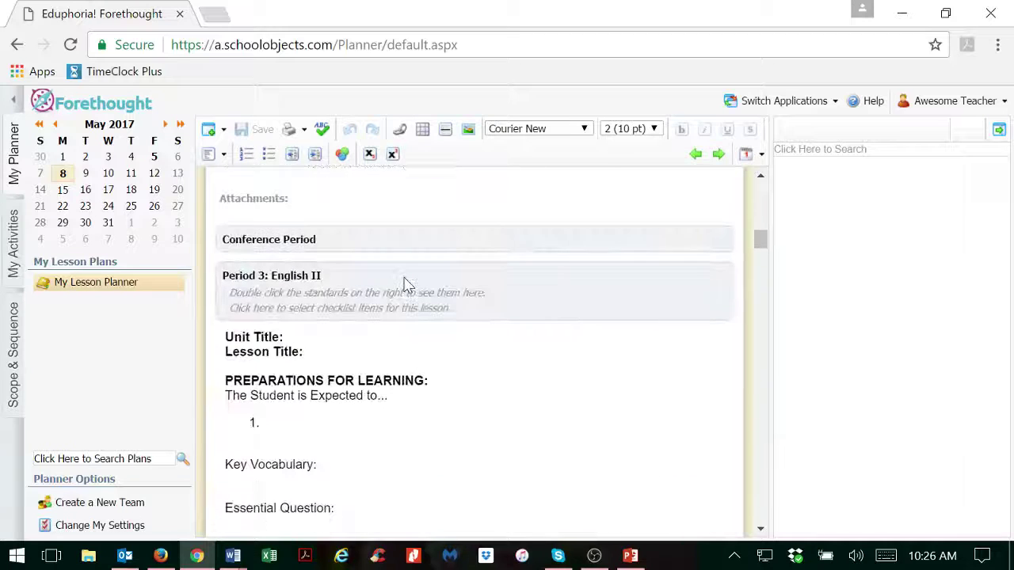
scroll(404, 285, "down", 7)
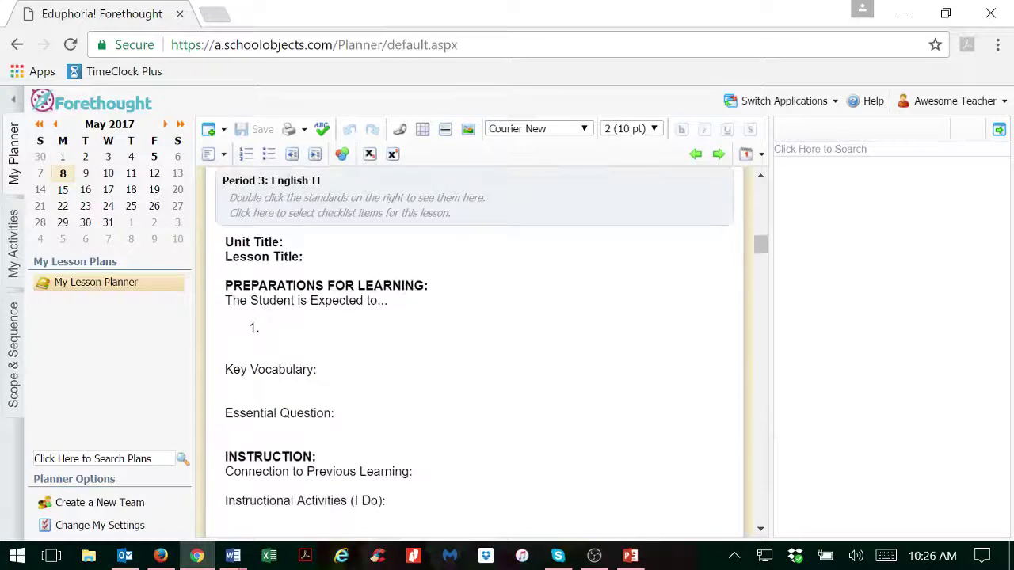
scroll(411, 293, "down", 5)
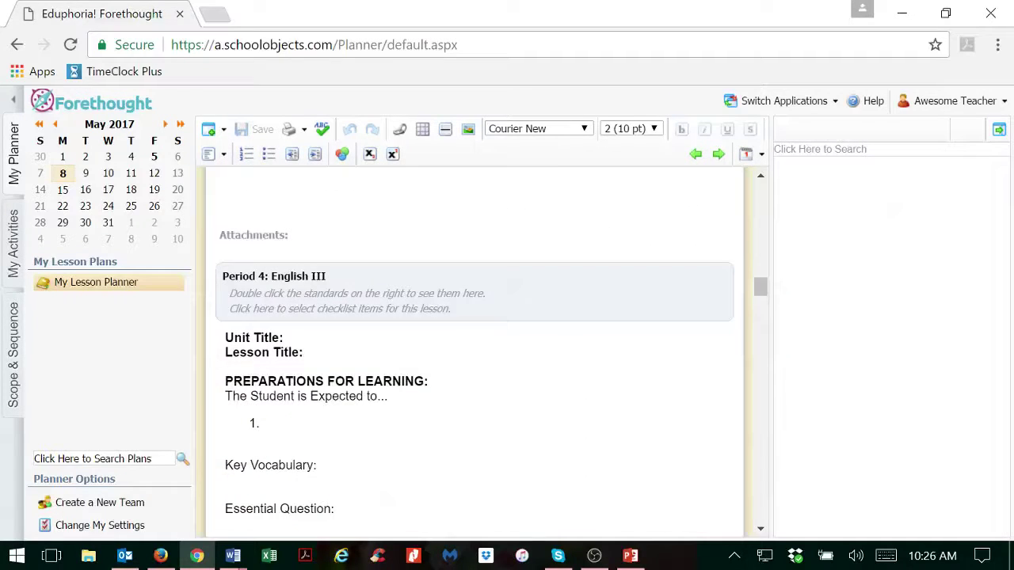
scroll(416, 295, "down", 6)
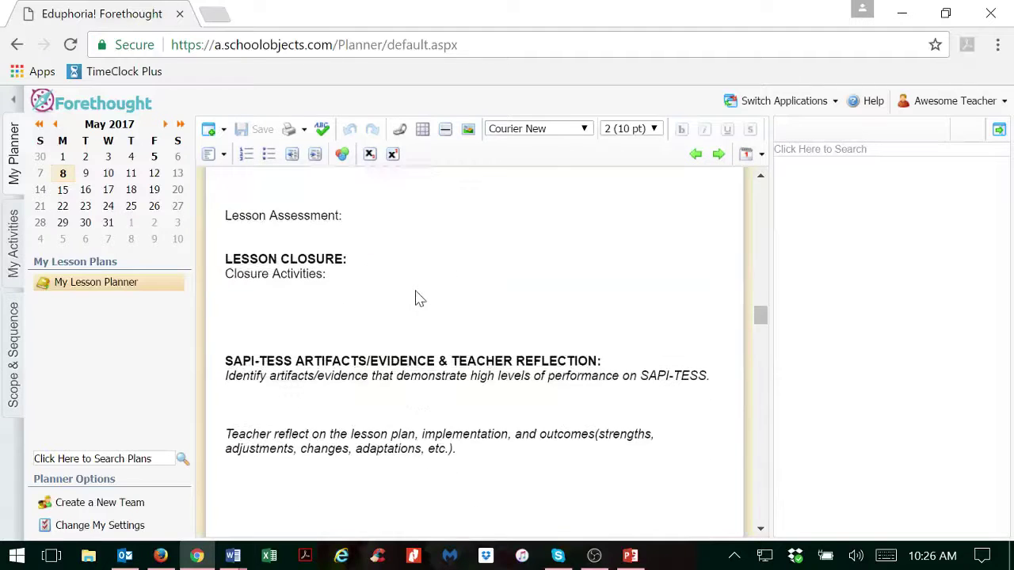
scroll(420, 299, "down", 5)
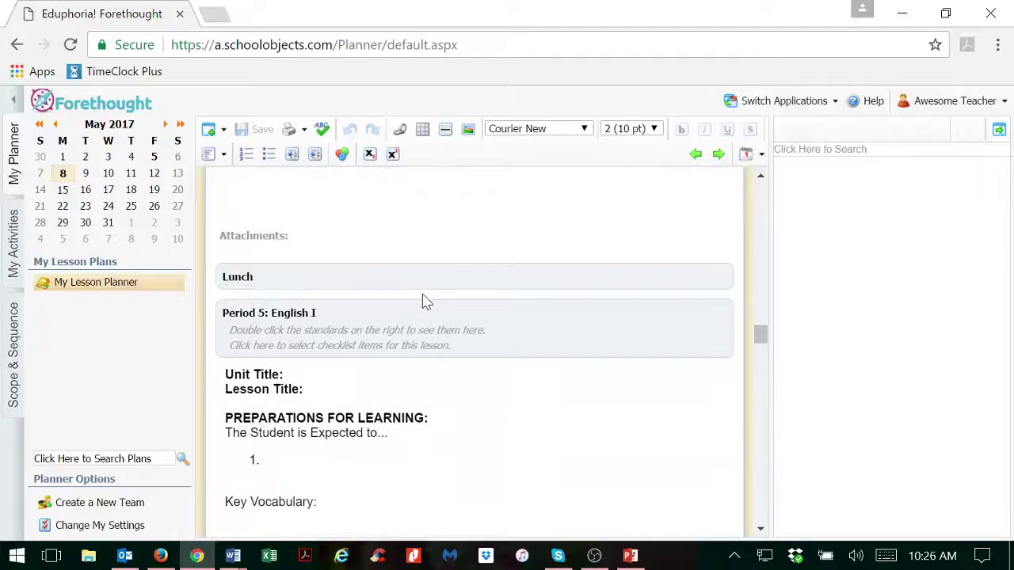
scroll(424, 302, "down", 1)
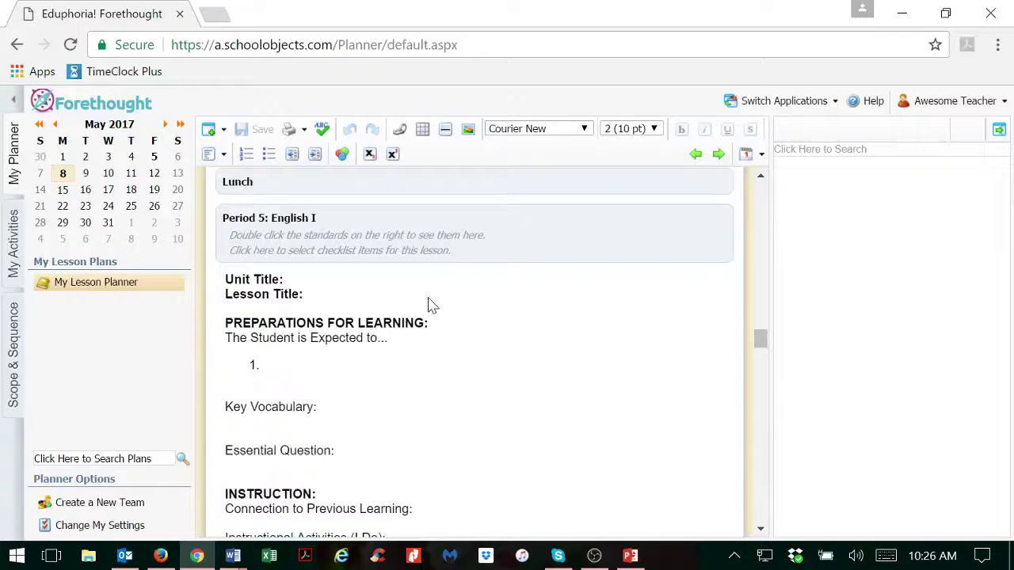
scroll(432, 305, "down", 8)
scroll(431, 306, "up", 7)
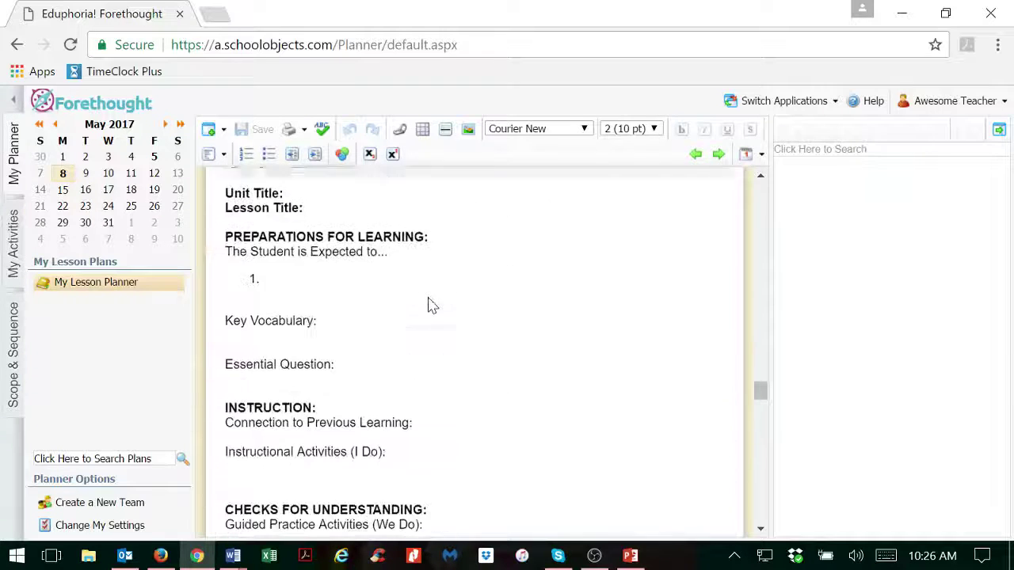
scroll(431, 306, "down", 1)
scroll(431, 305, "up", 2)
scroll(434, 308, "down", 3)
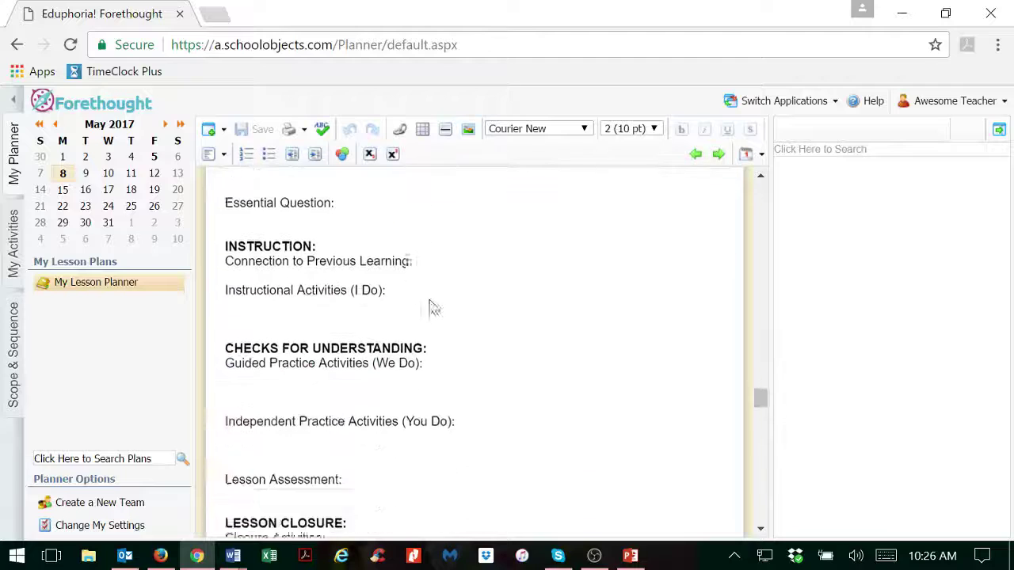
scroll(434, 307, "down", 6)
scroll(434, 308, "up", 2)
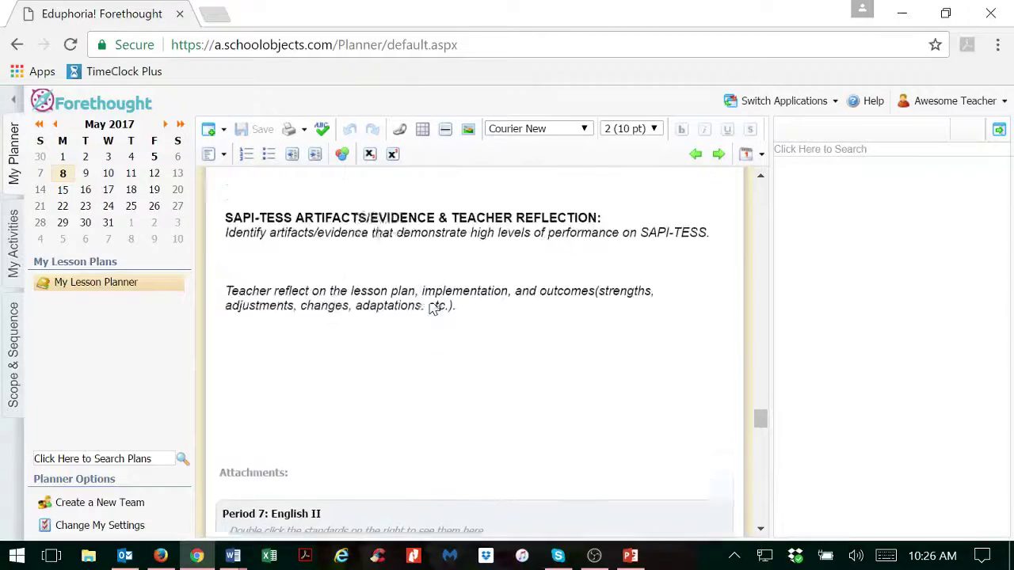
Look back over the May 8 lesson plan sections from Period 7: English II up to Period 1: English I
scroll(433, 307, "up", 8)
scroll(432, 306, "down", 7)
scroll(428, 305, "up", 5)
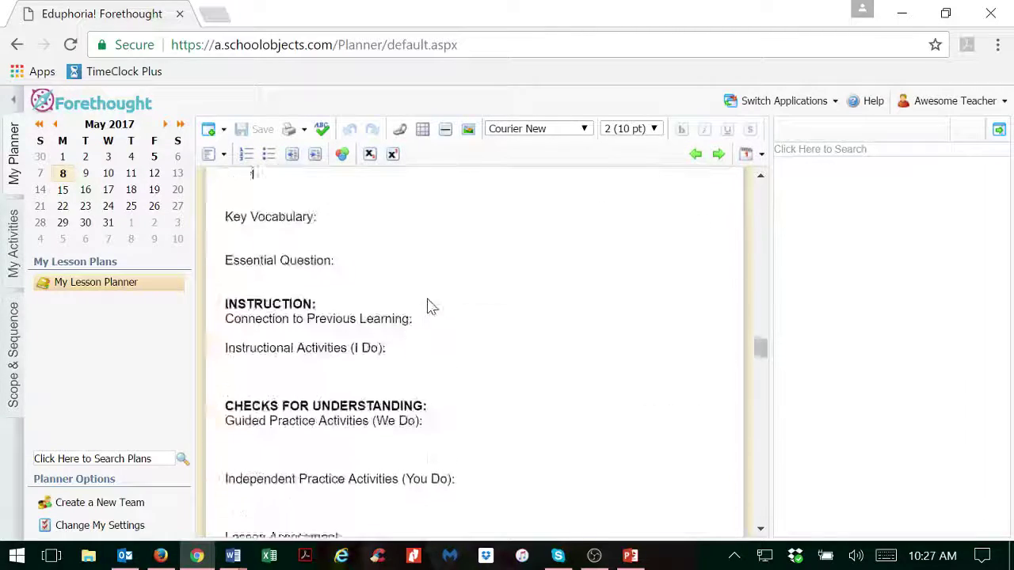
scroll(427, 305, "up", 4)
scroll(428, 306, "down", 9)
scroll(428, 306, "up", 6)
scroll(425, 303, "down", 7)
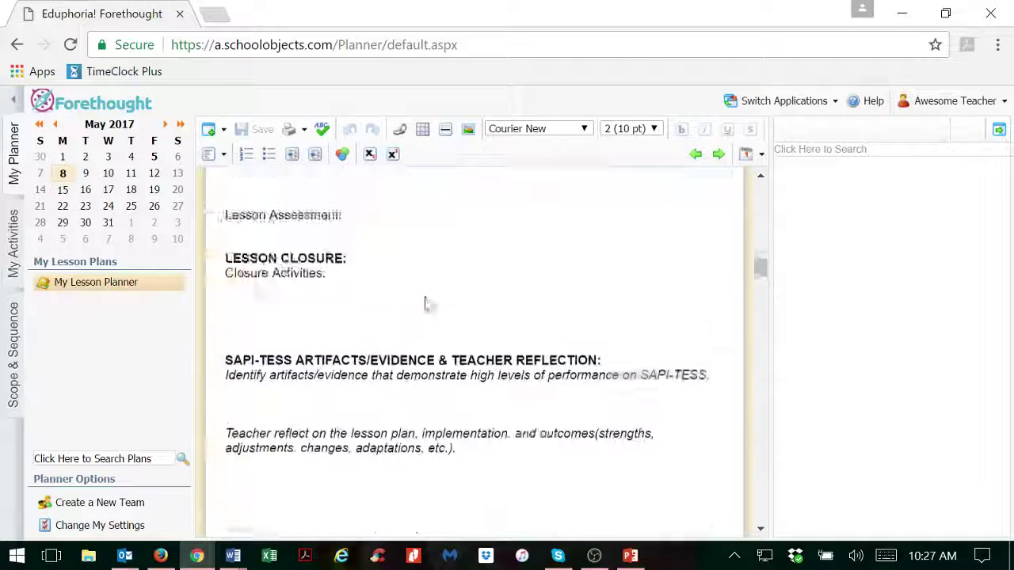
scroll(426, 304, "up", 6)
scroll(423, 301, "down", 7)
scroll(423, 301, "up", 7)
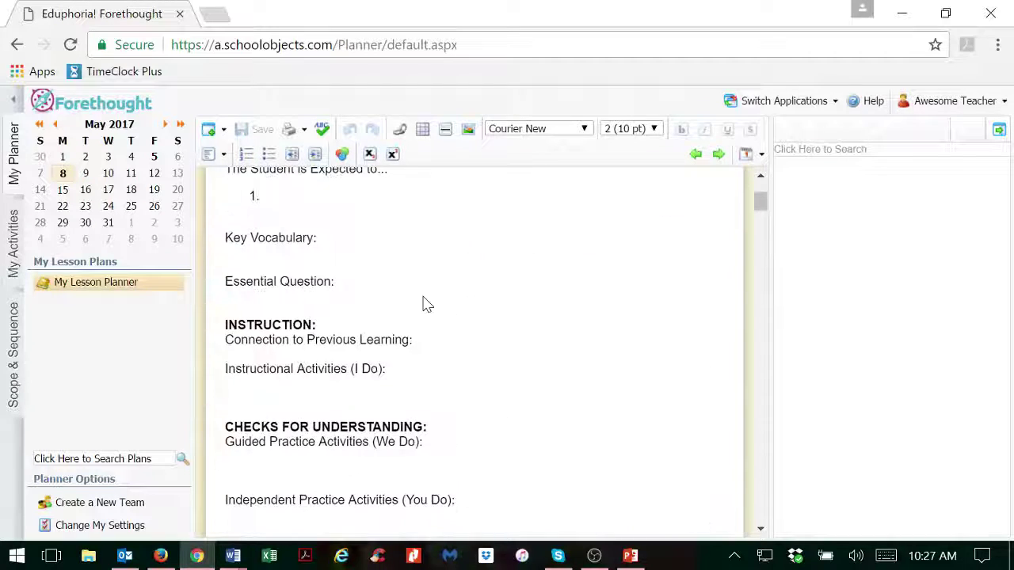